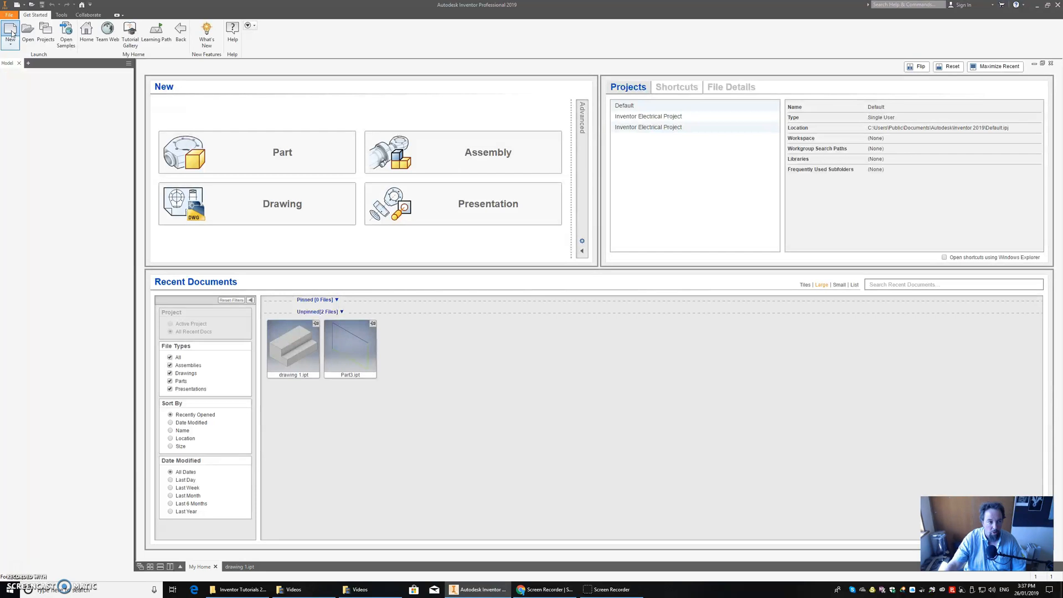
Step: Create a new metric part file from the Standard (mm).ipt template
left_click(403, 227)
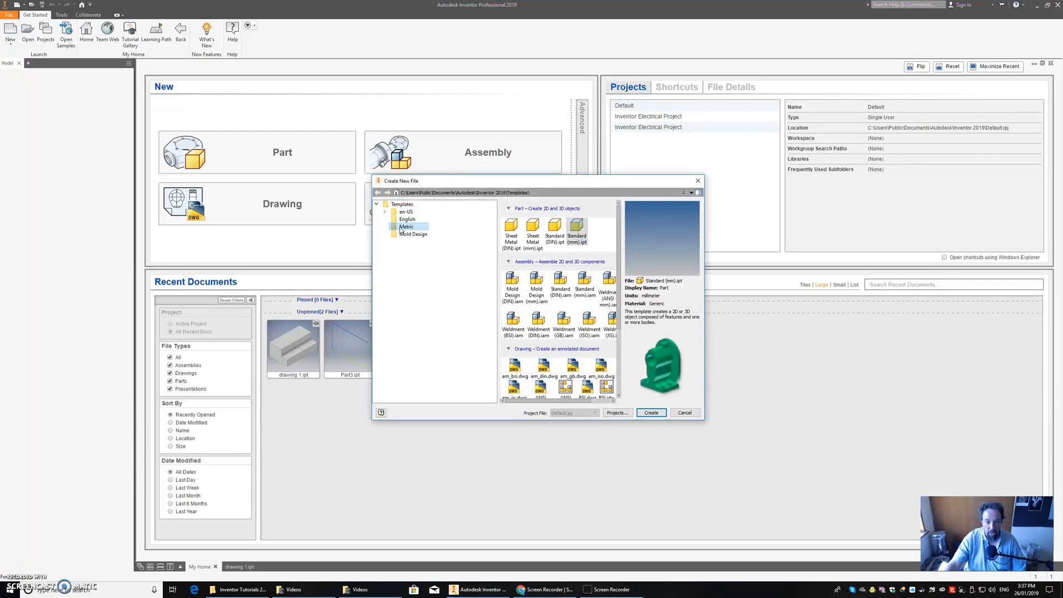
left_click(581, 232)
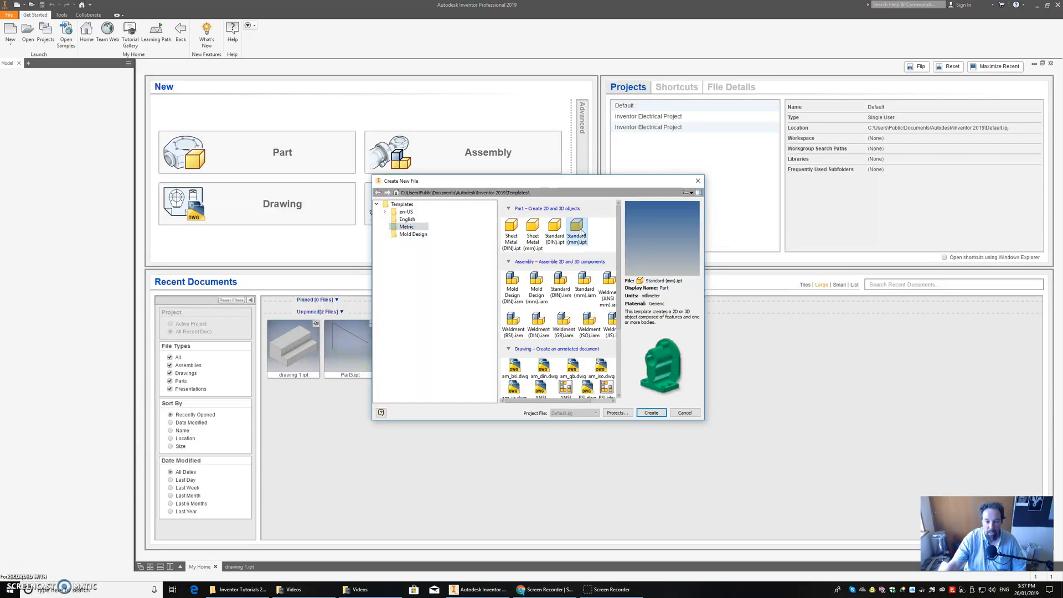
left_click(645, 415)
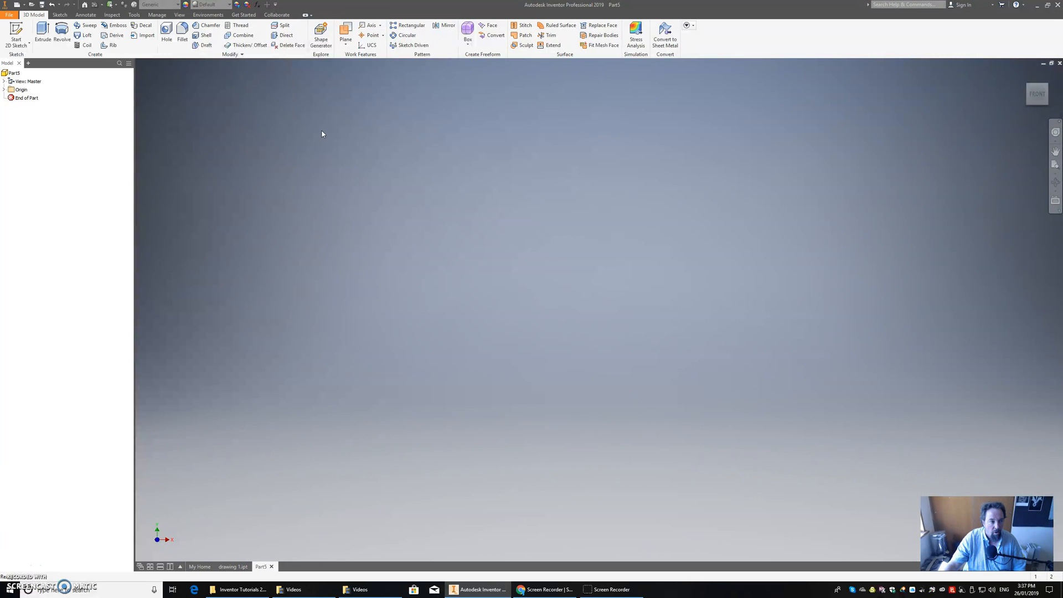
Step: Sketch a rectangle 30 mm wide and 20 mm high from the origin on the front origin plane and finish the sketch
left_click(28, 33)
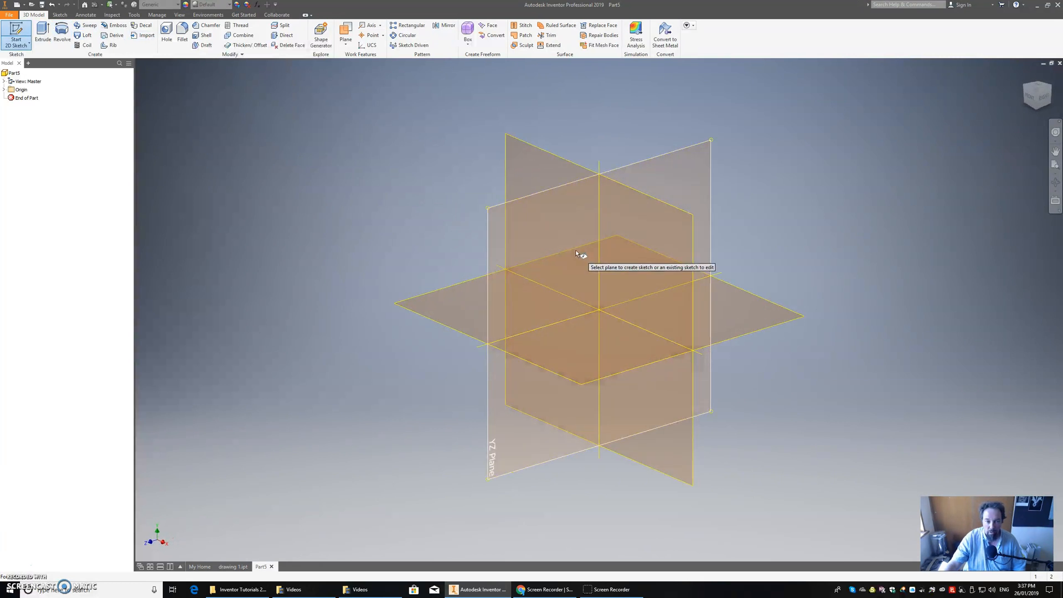
left_click(642, 248)
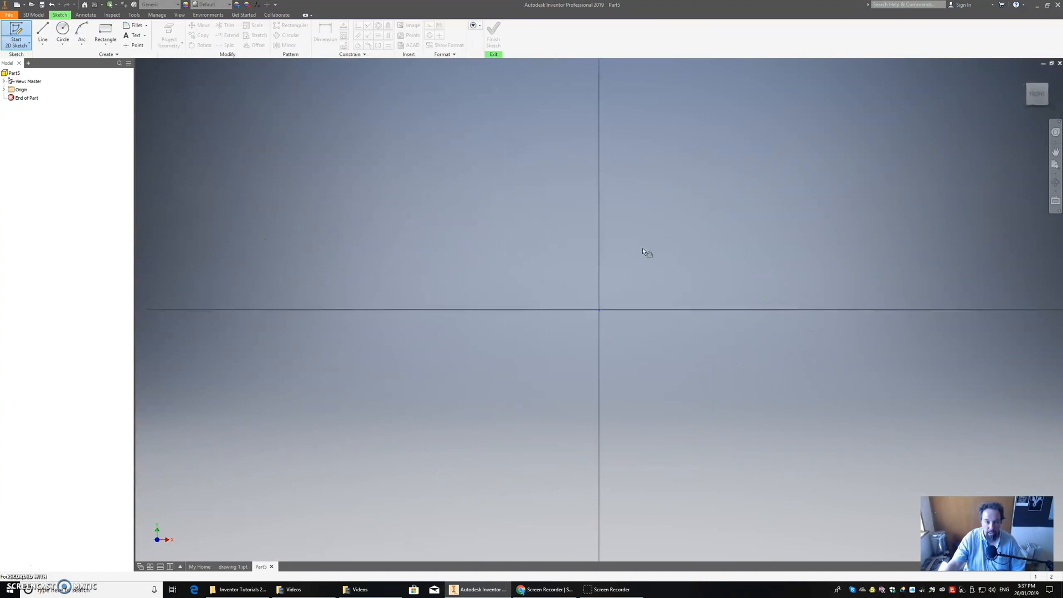
left_click(105, 33)
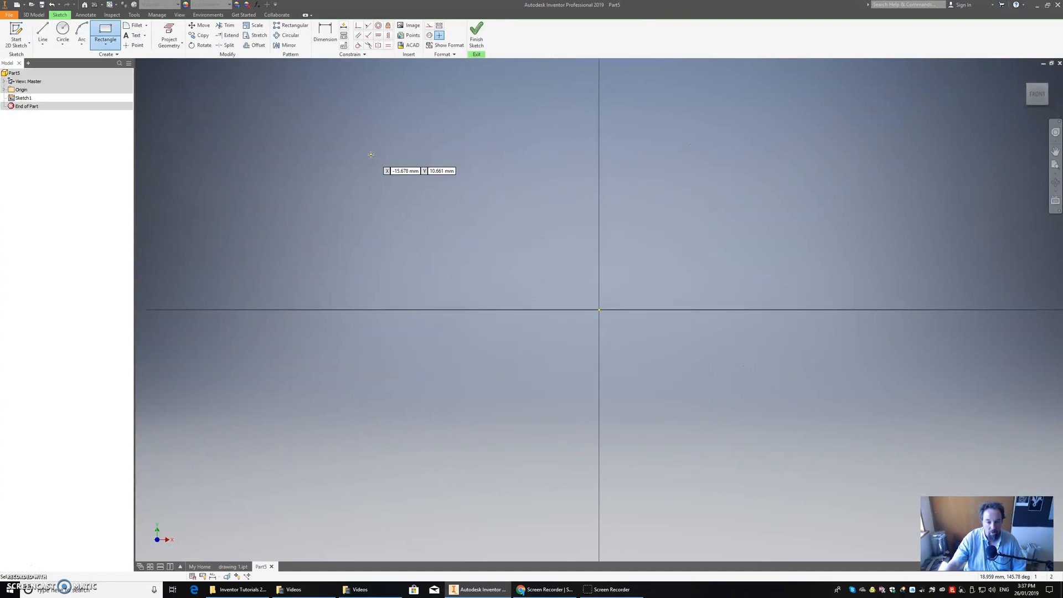
left_click(599, 310)
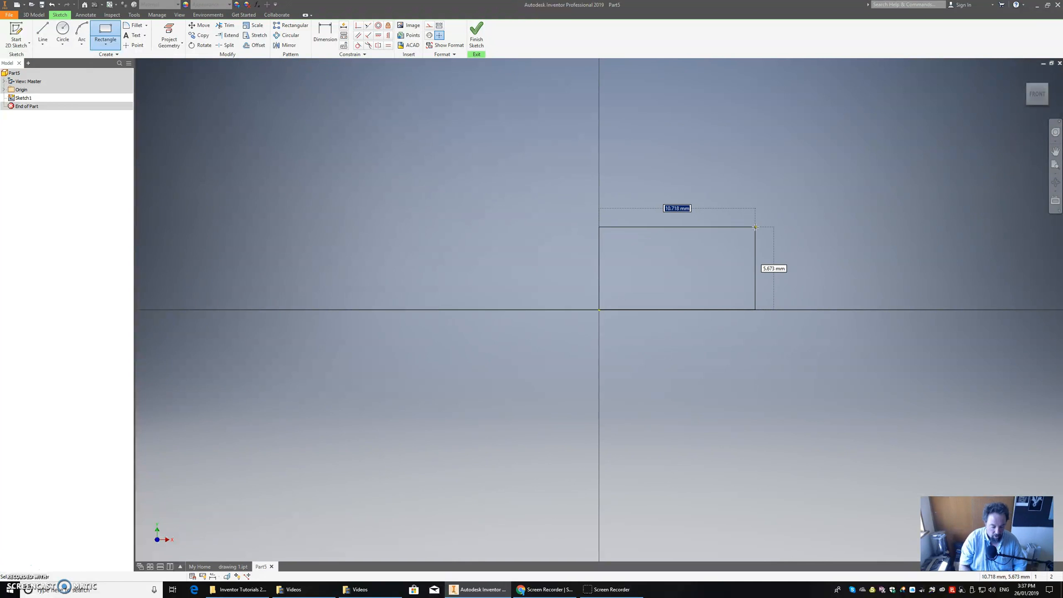
type("30")
key("Tab")
type("2")
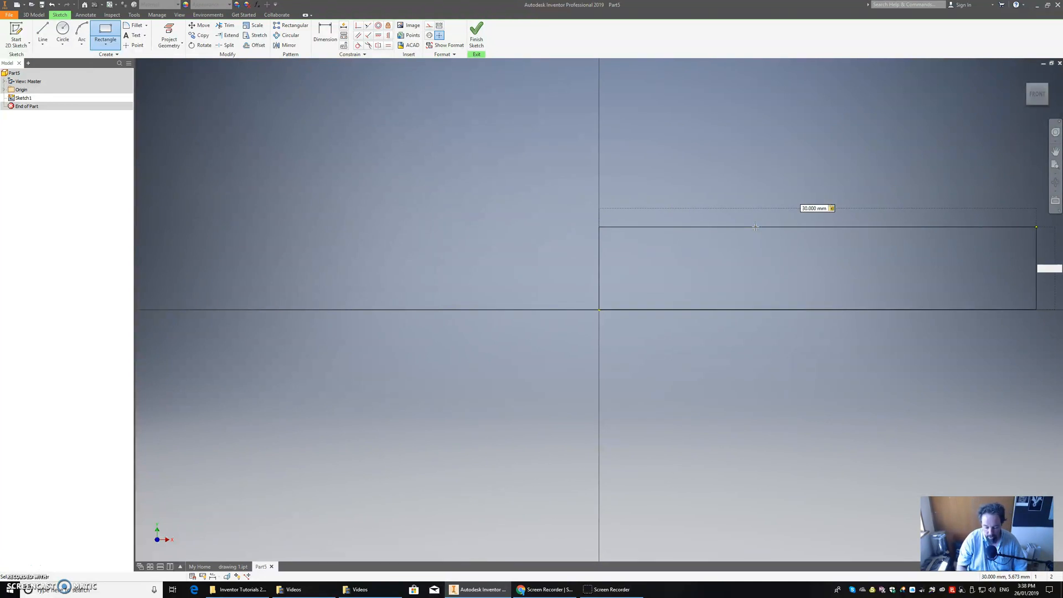
type("0")
key("Return")
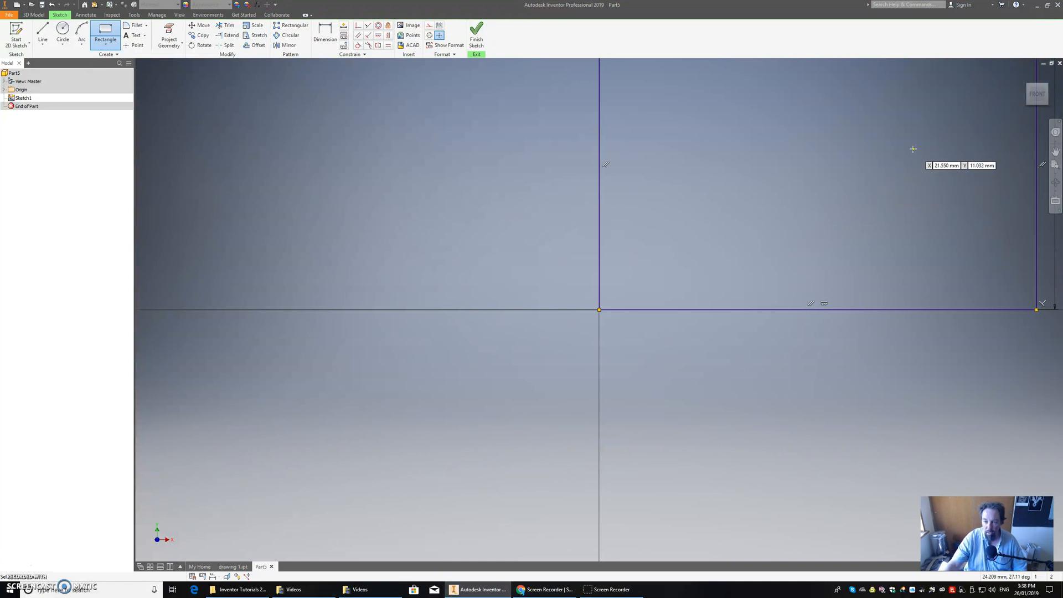
left_click(1038, 94)
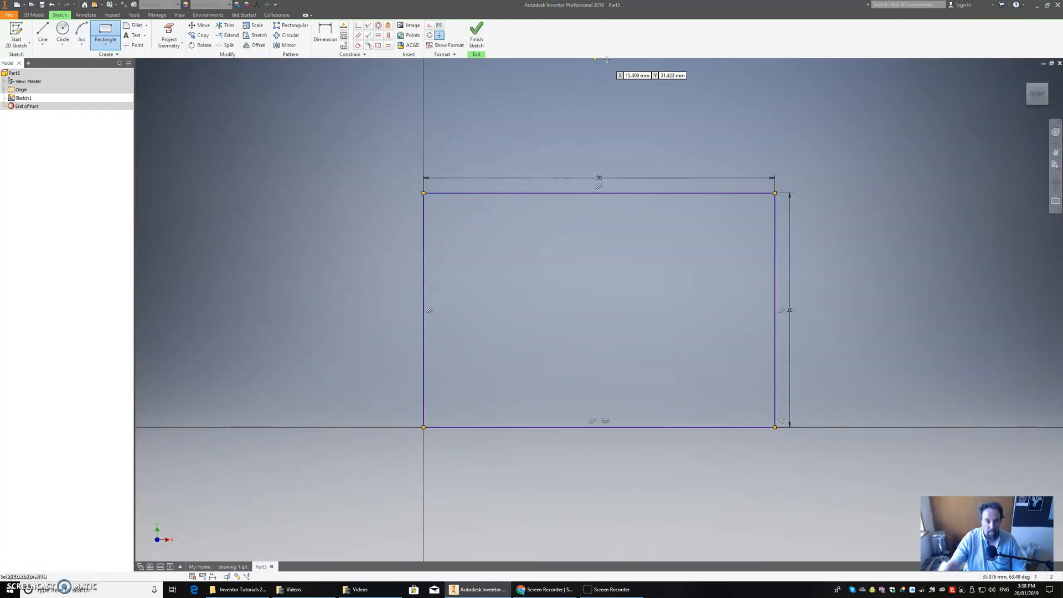
left_click(476, 34)
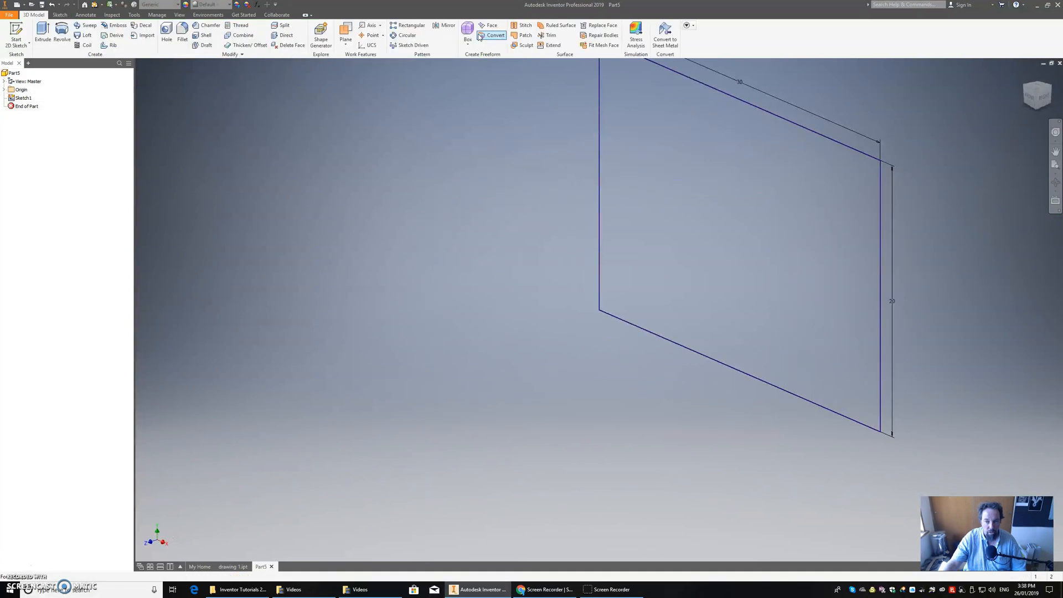
Step: Extrude the rectangle profile 50 mm into a solid block
left_click(44, 32)
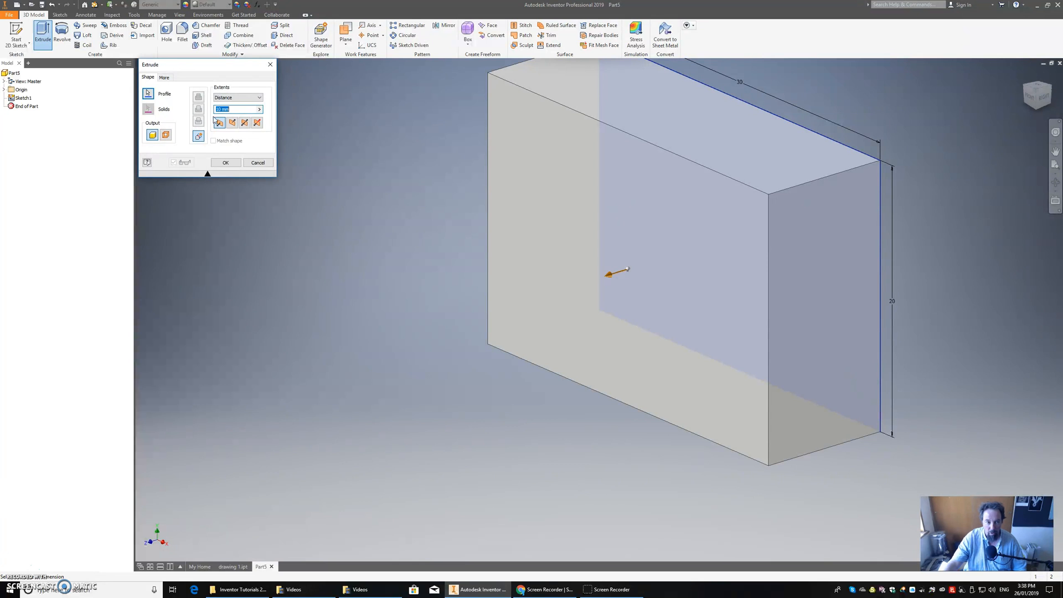
type("50")
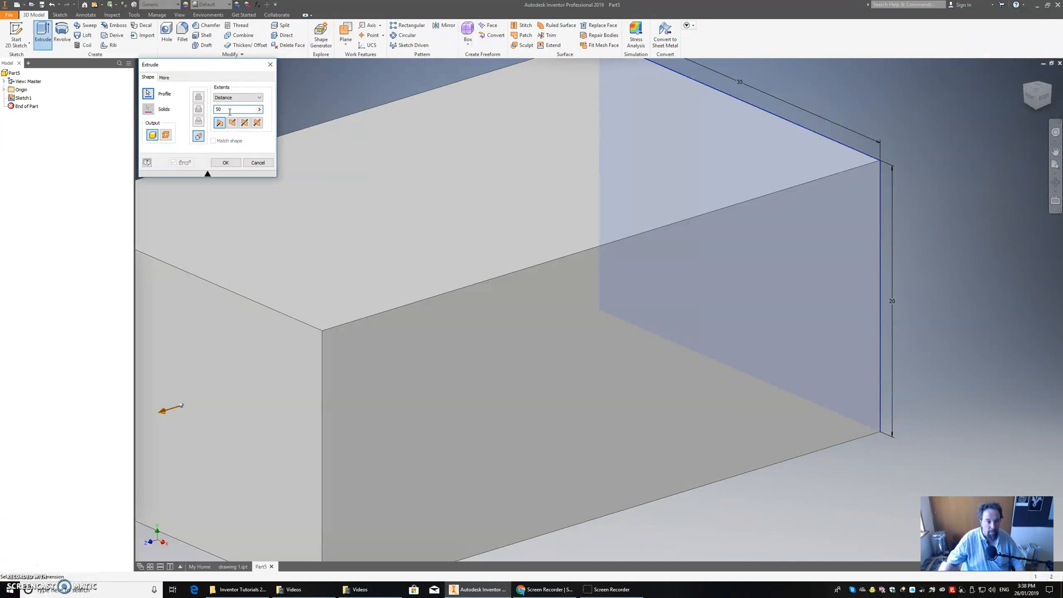
left_click(231, 164)
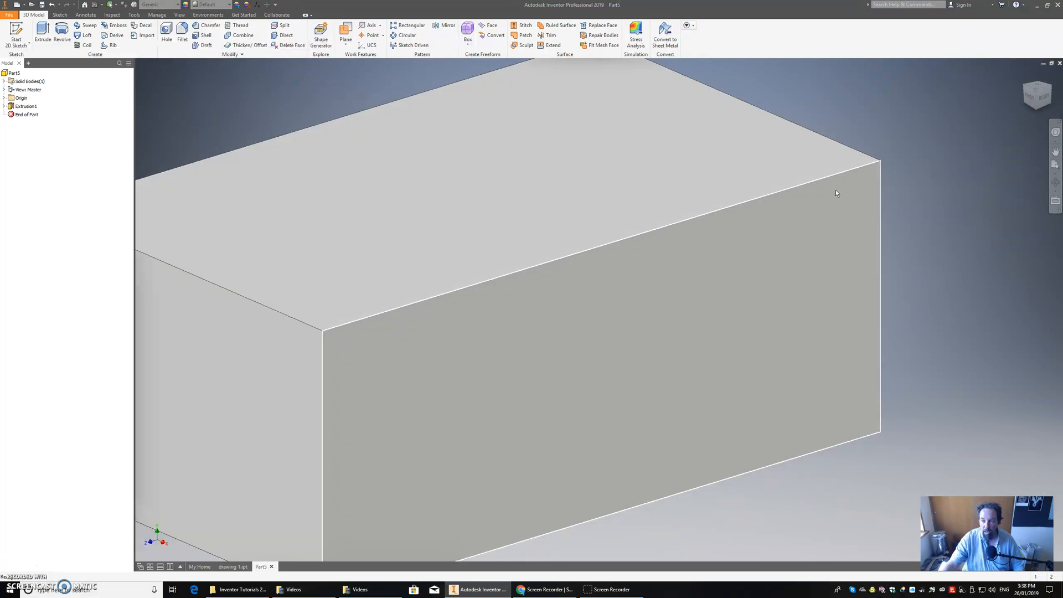
Step: Start a 2D sketch on the block's long right side face and project the face's outline into it
left_click(1037, 91)
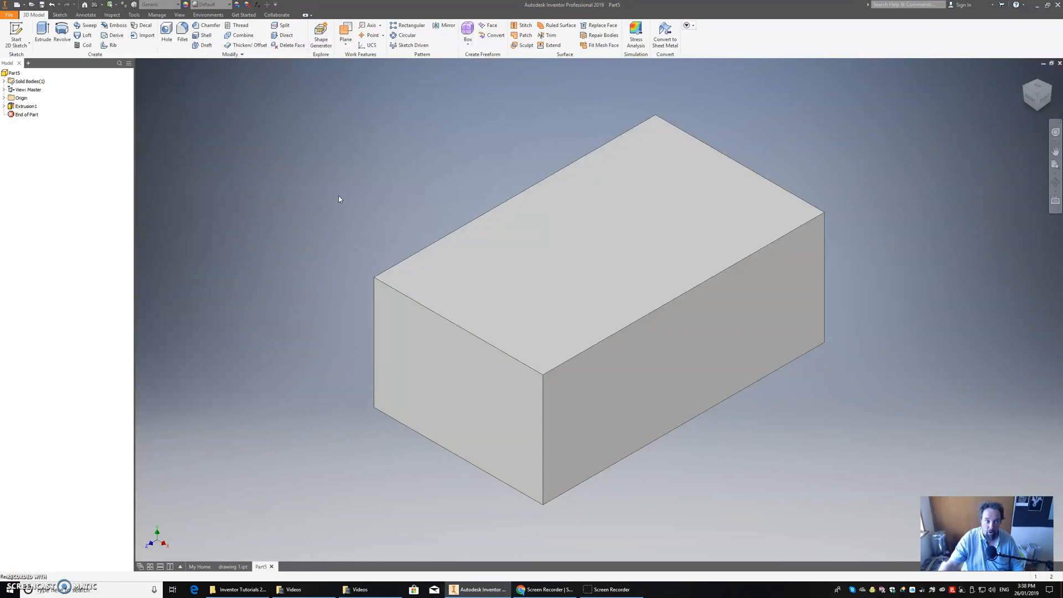
left_click(19, 29)
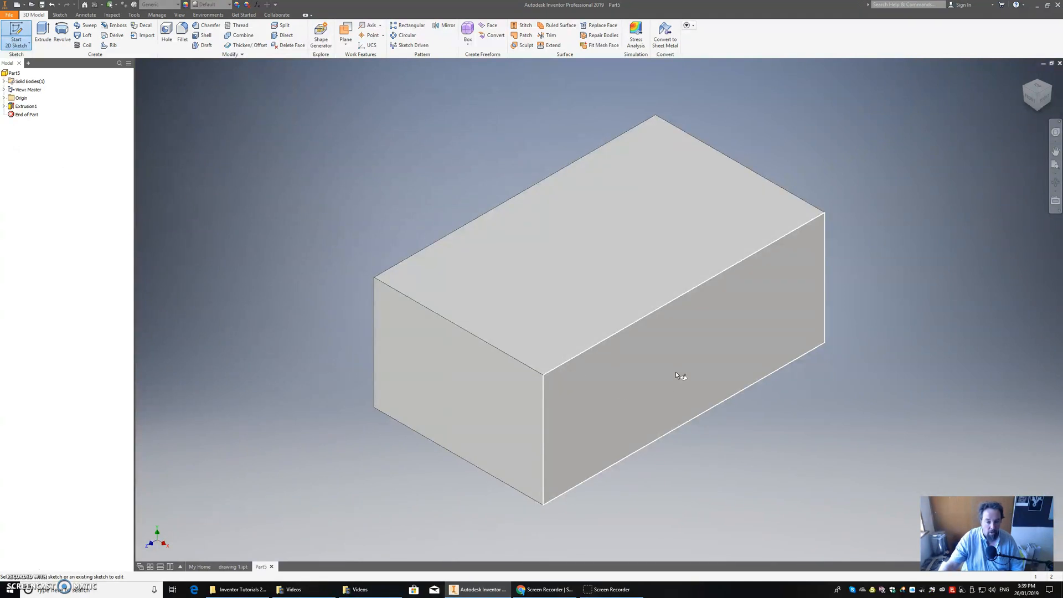
mouse_move(689, 387)
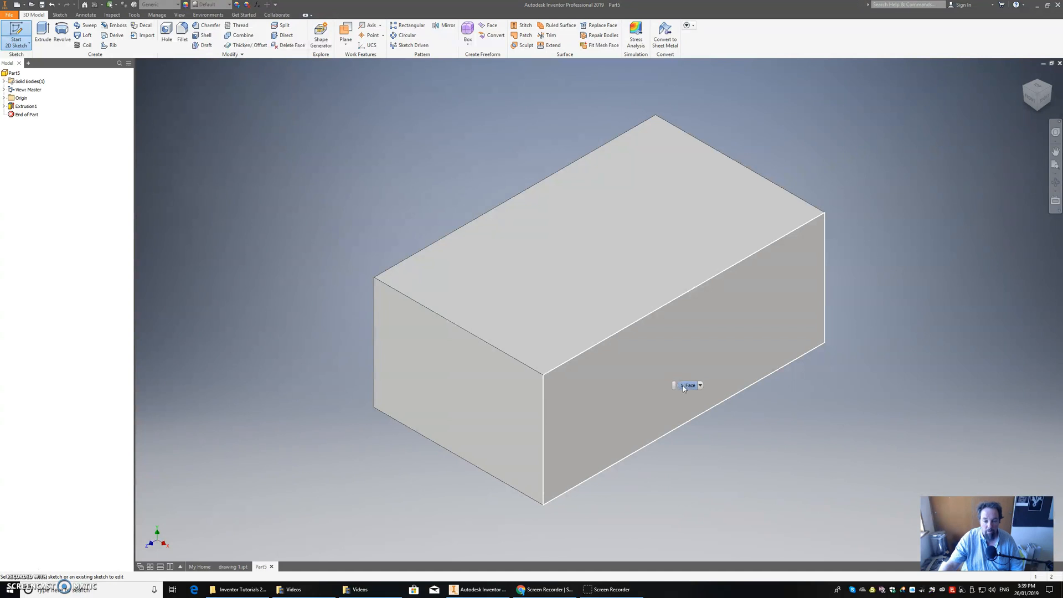
left_click(682, 385)
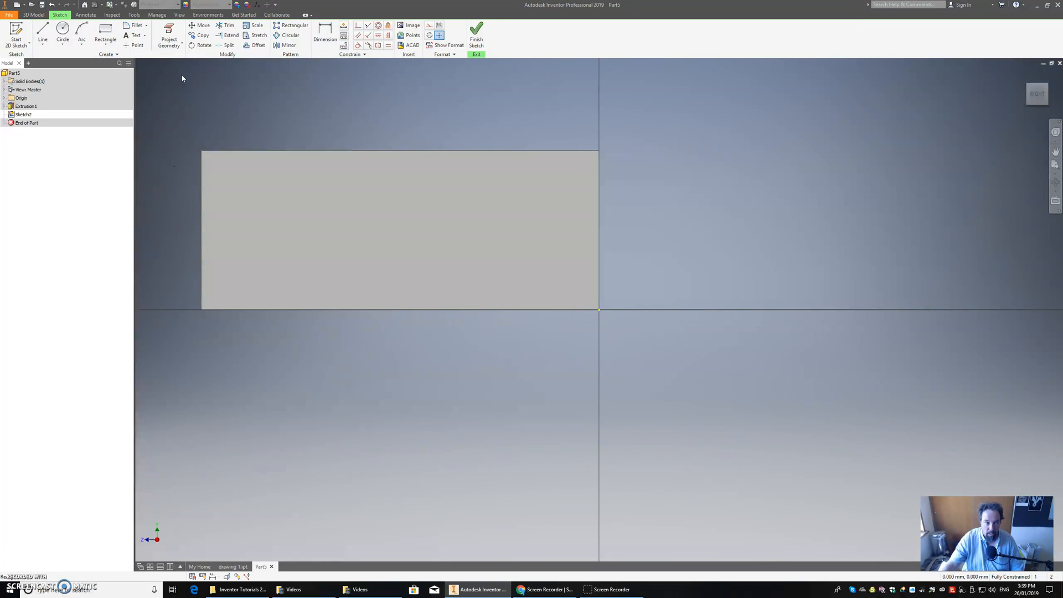
left_click(169, 29)
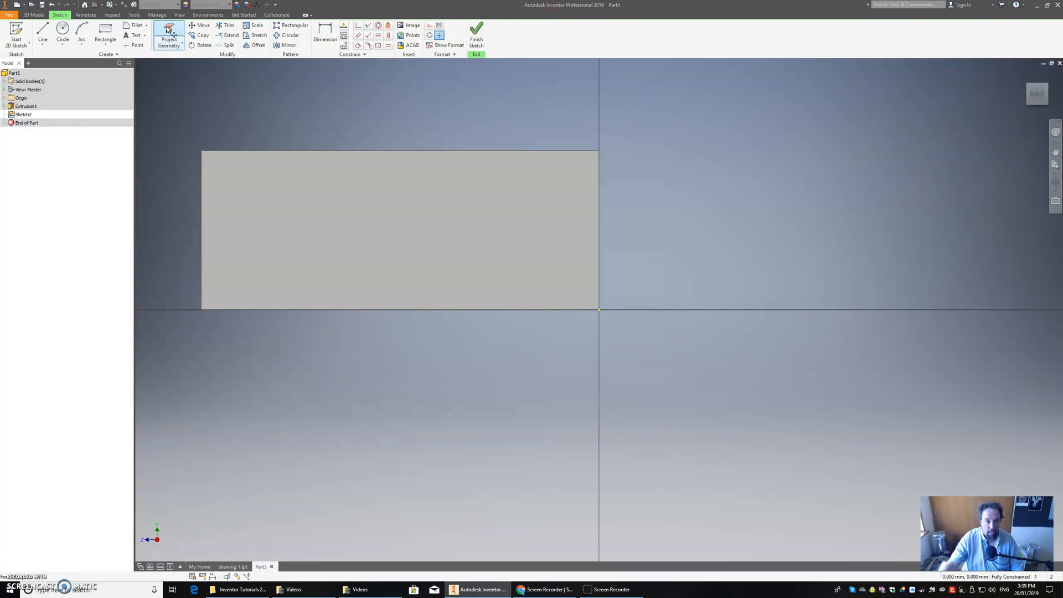
left_click(285, 175)
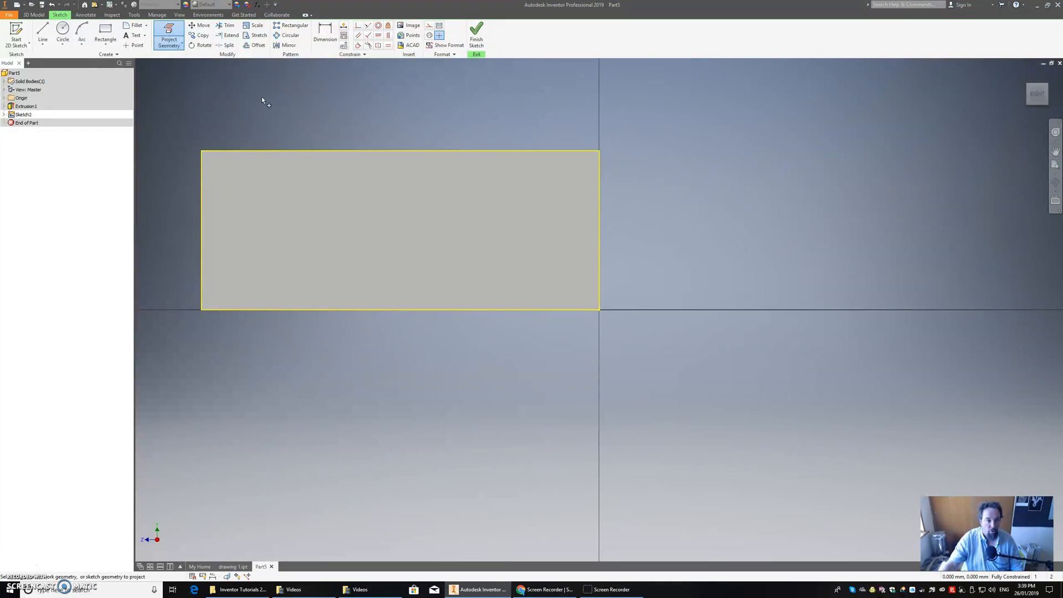
Step: Sketch a rectangle 20 mm long and 10 mm high from the side face's upper-left corner and finish the sketch
left_click(108, 33)
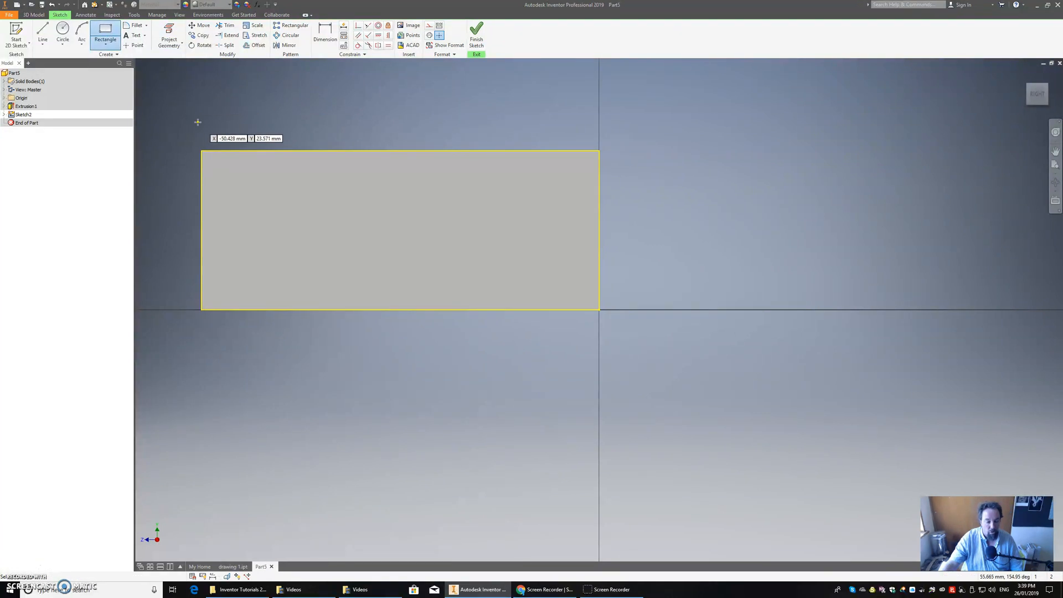
left_click(201, 150)
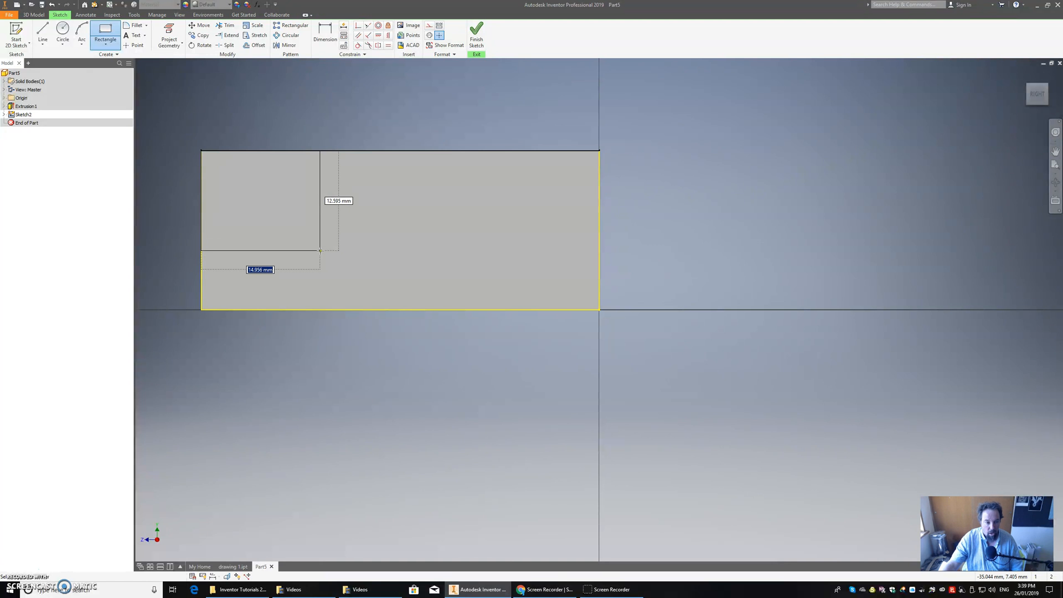
type("20")
key("Tab")
type("1")
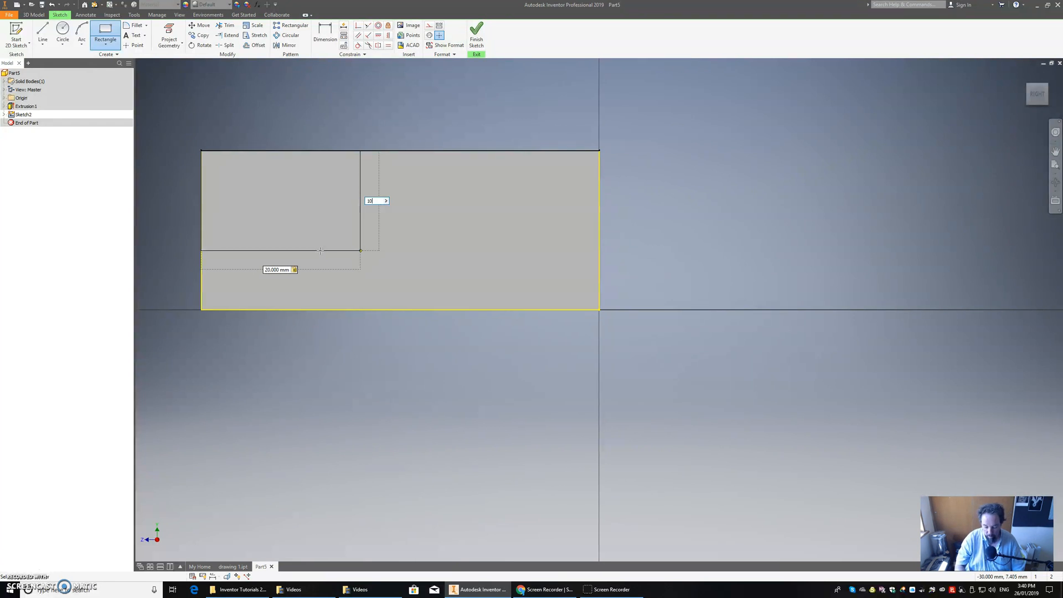
key("Return")
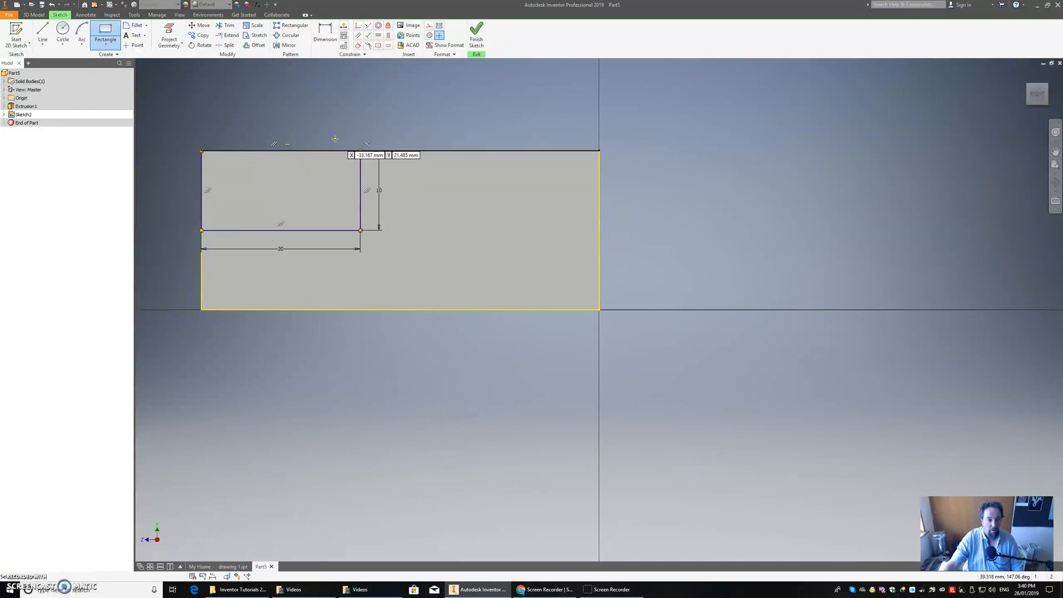
left_click(478, 35)
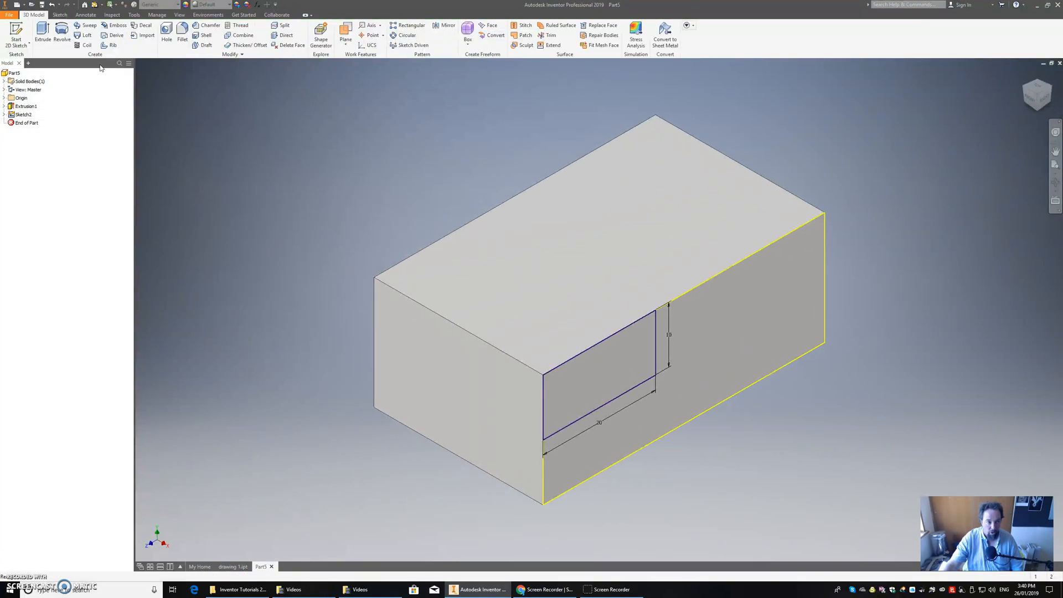
Step: Cut the 20 by 10 mm rectangle through the whole block using Extrude with the extents set to All
left_click(43, 33)
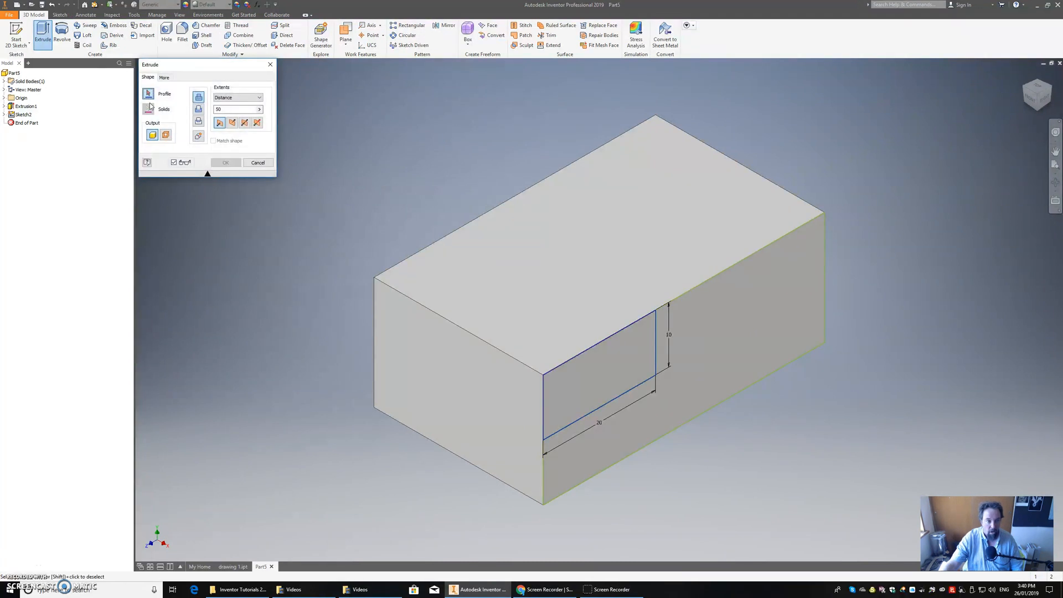
left_click(199, 110)
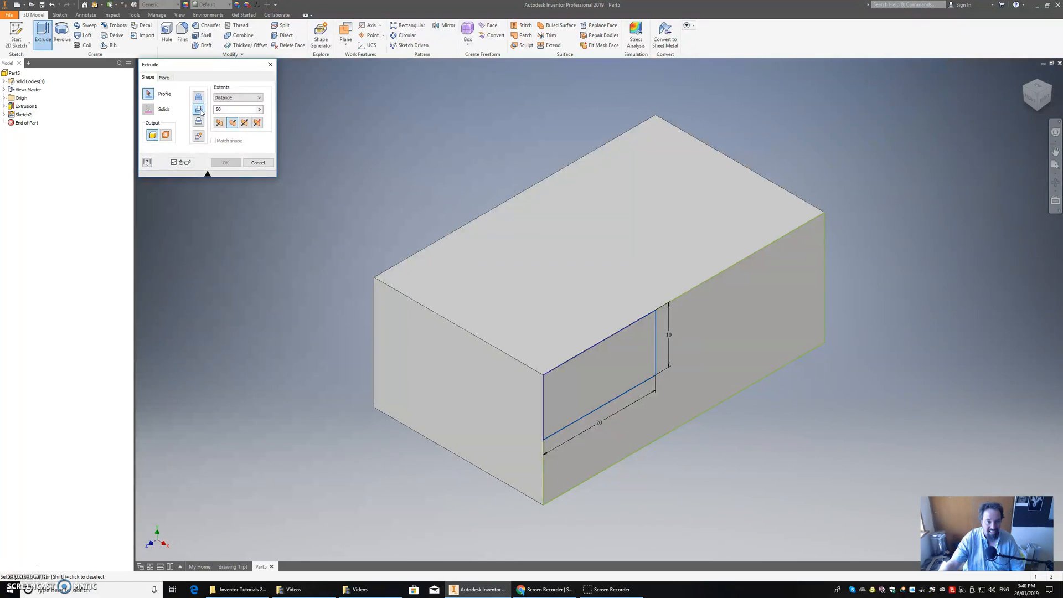
left_click(249, 98)
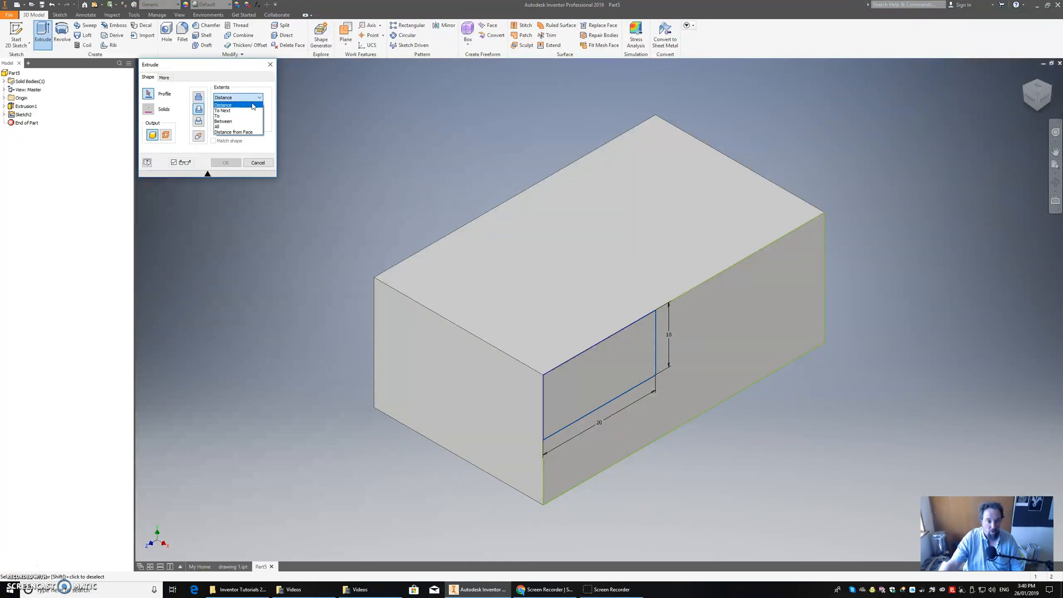
left_click(245, 127)
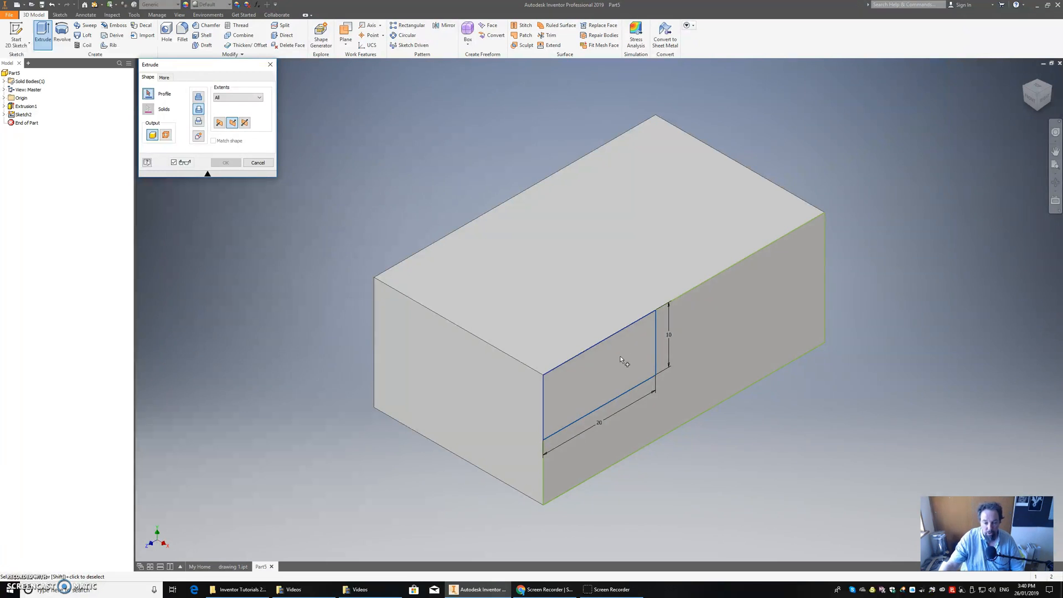
left_click(591, 382)
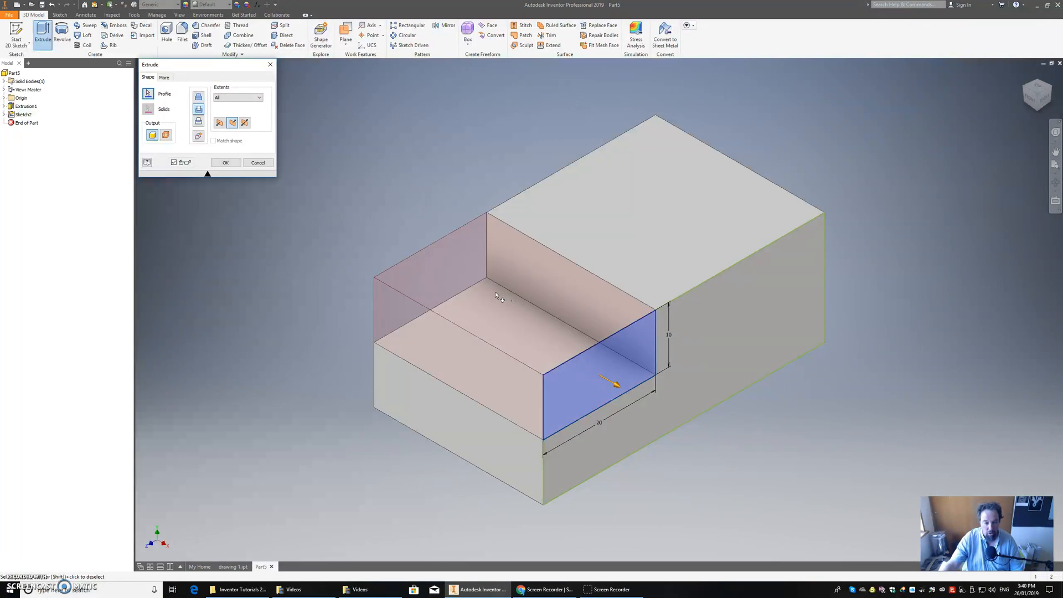
left_click(226, 163)
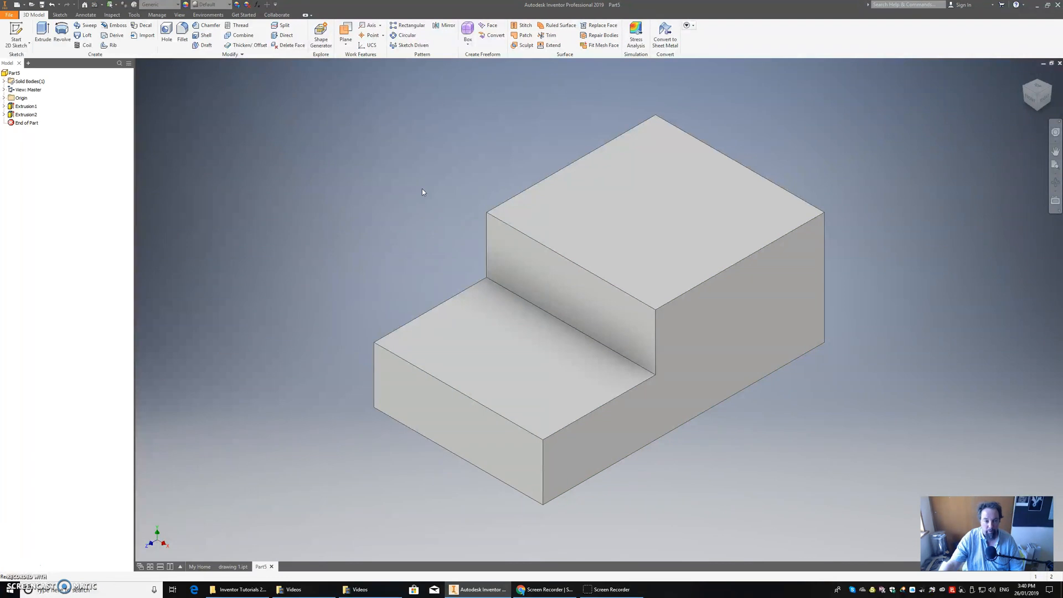
Step: Save the part as "drawing 2" in the Inventor Tutorials 2019 folder
left_click(9, 14)
left_click(31, 103)
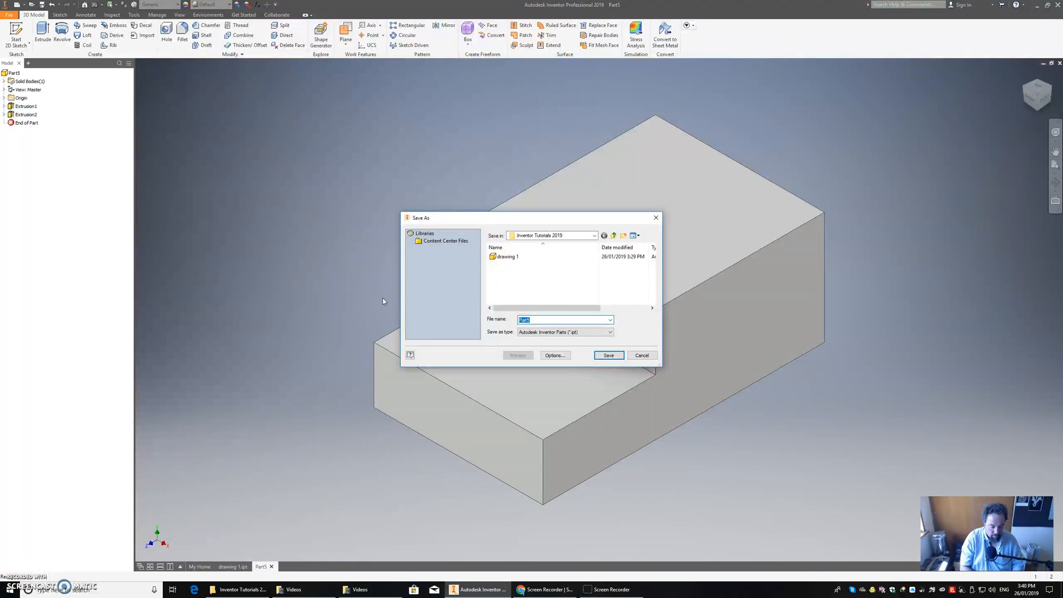
type("d")
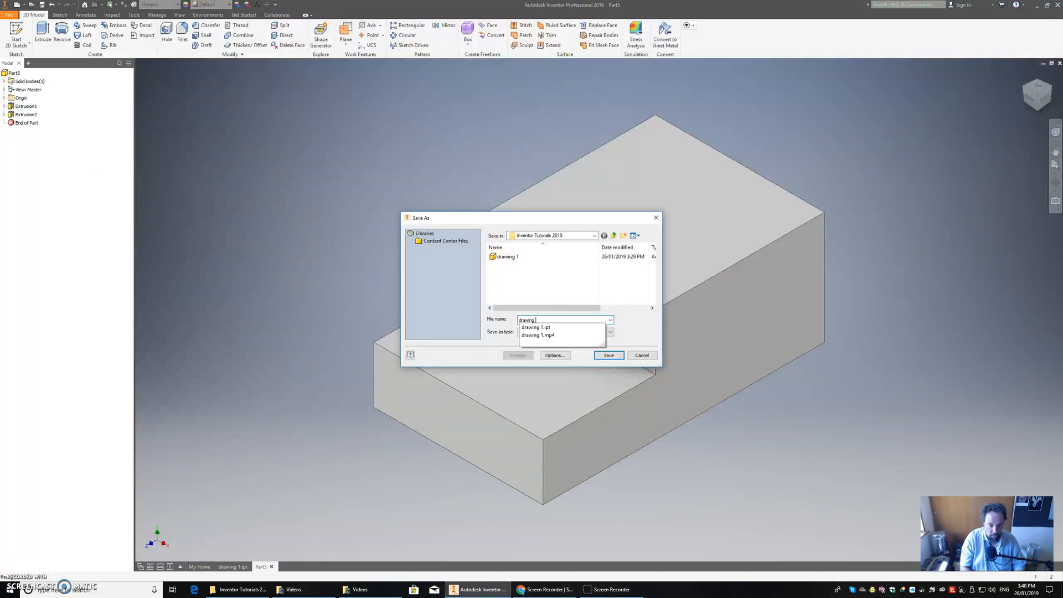
type("rawing ")
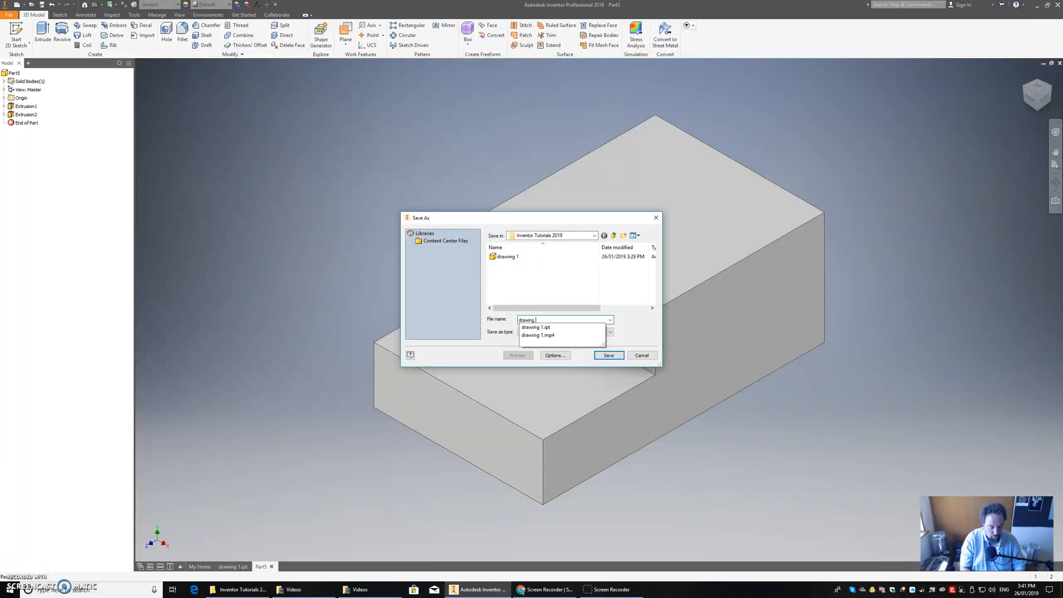
type("2")
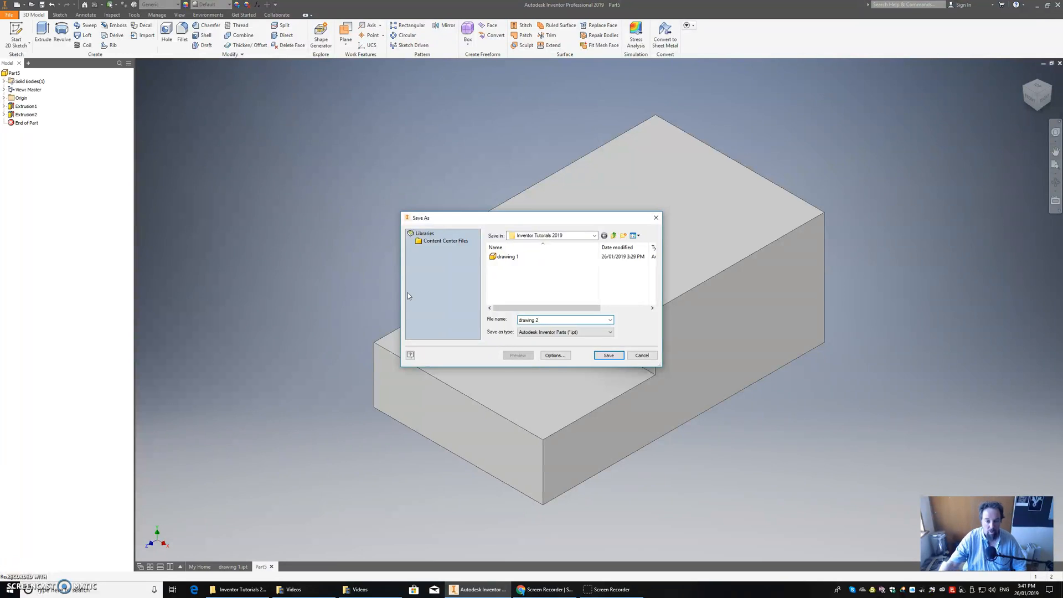
left_click(607, 355)
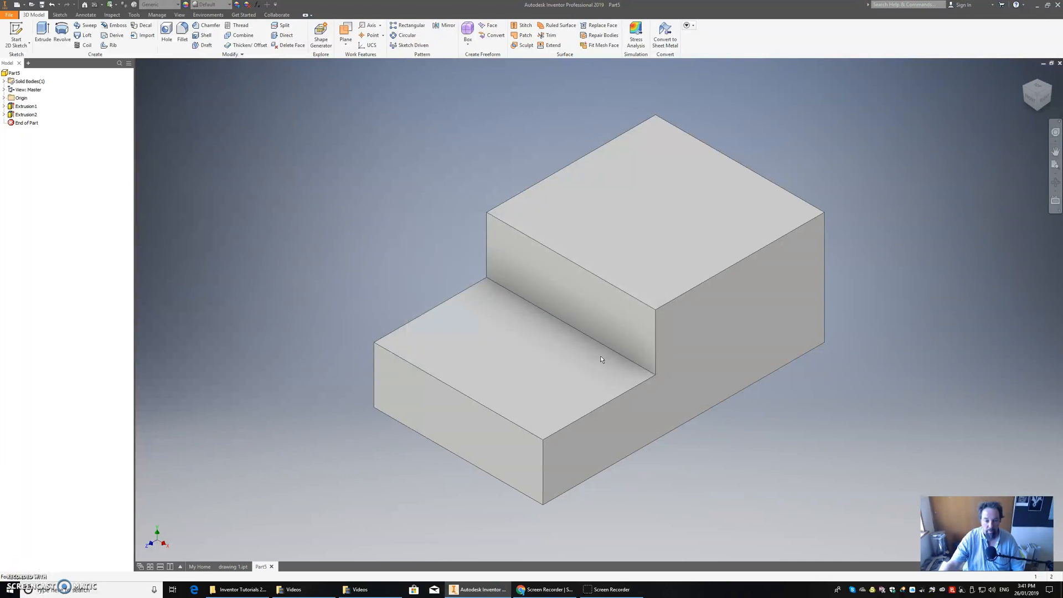
scroll(601, 357, "up", 1)
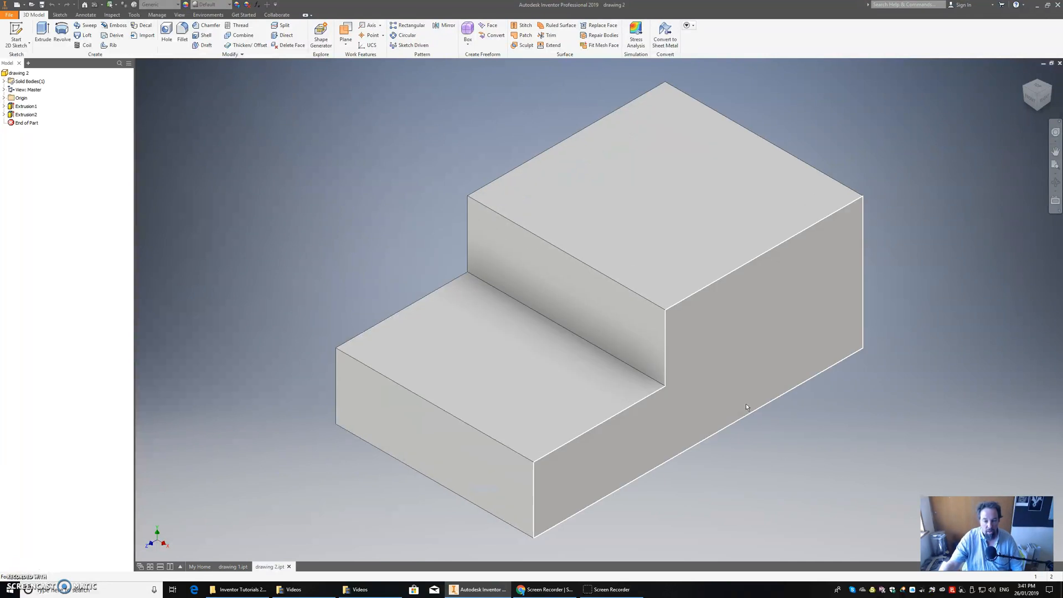